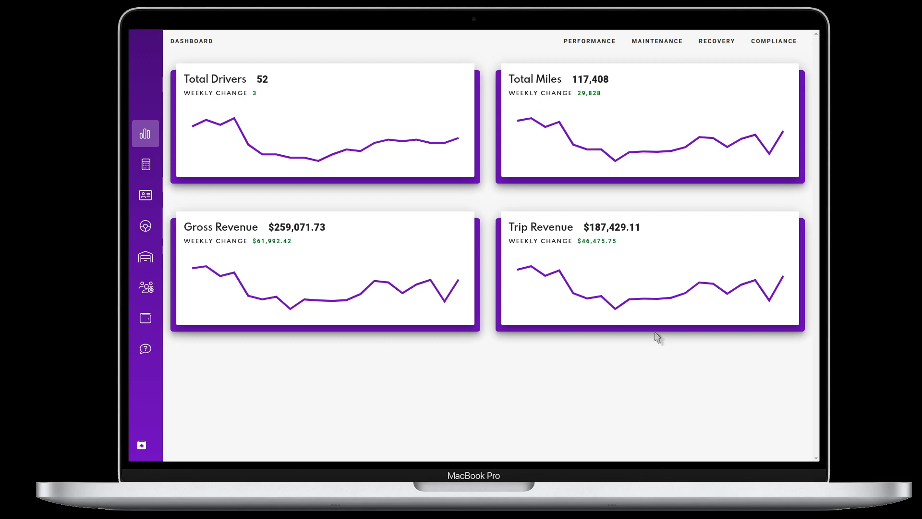
# Open the recovery settlement adjustments and view the new adjustment for vehicle 169851 dated 19-Nov-2022.
pyautogui.click(720, 42)
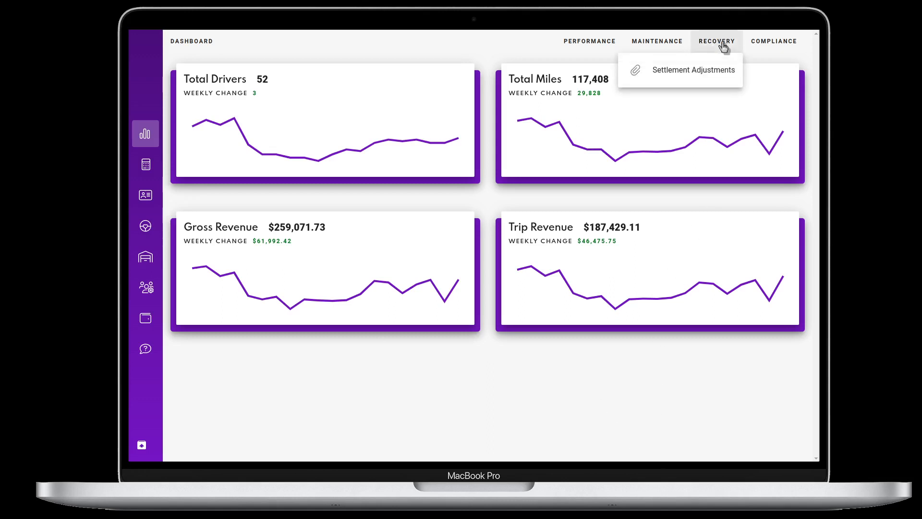
pyautogui.click(715, 69)
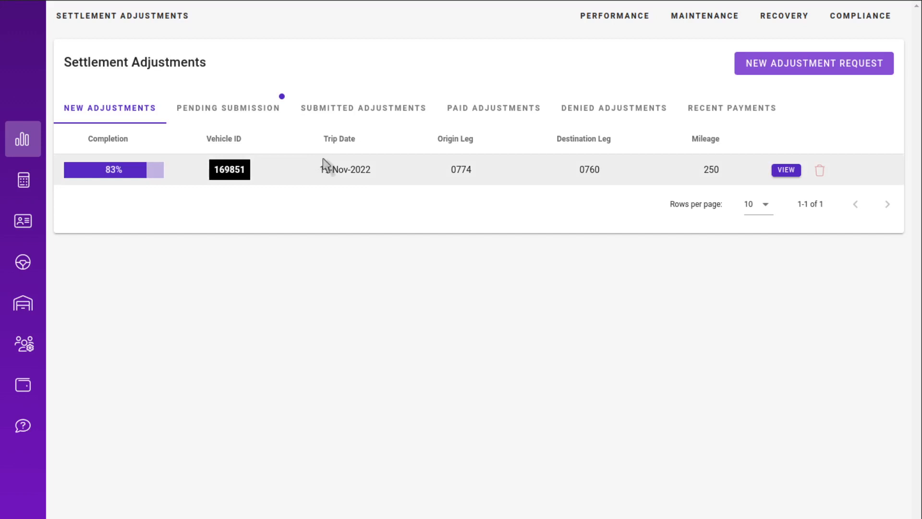
pyautogui.click(786, 171)
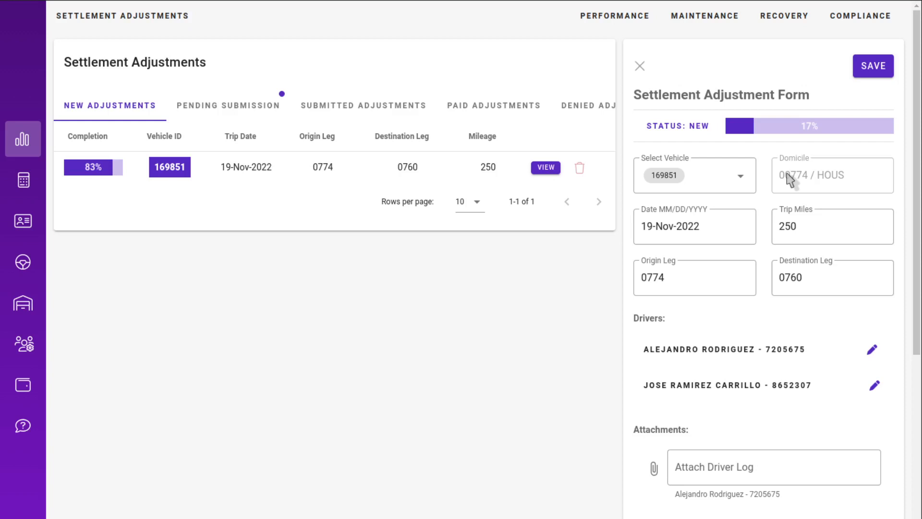
# Examine the adjustment form's trip details, drivers, required attachments and submission email text.
pyautogui.scroll(-2, 778, 254)
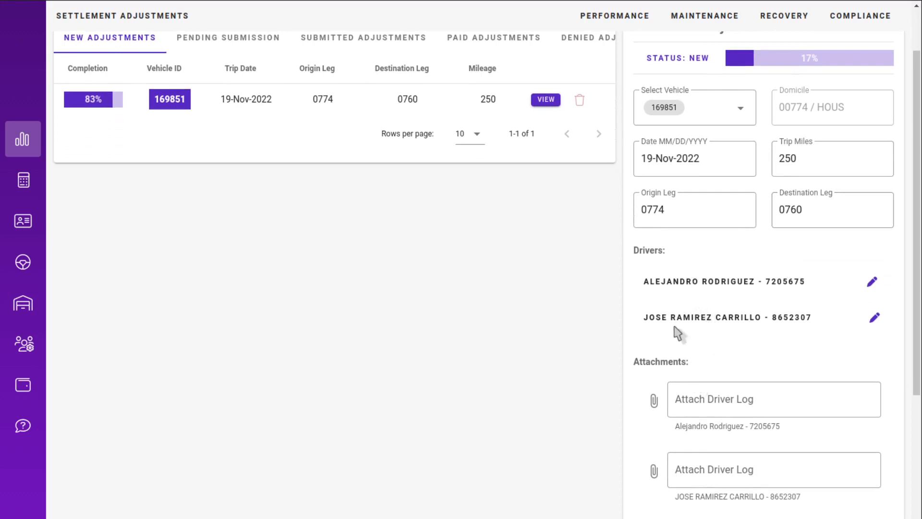
pyautogui.scroll(-4, 658, 331)
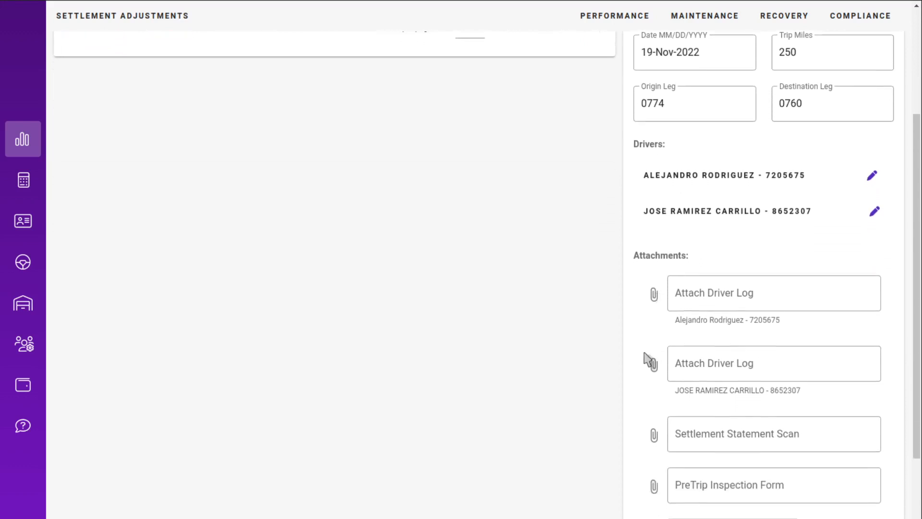
pyautogui.scroll(-1, 757, 412)
pyautogui.scroll(-1, 754, 409)
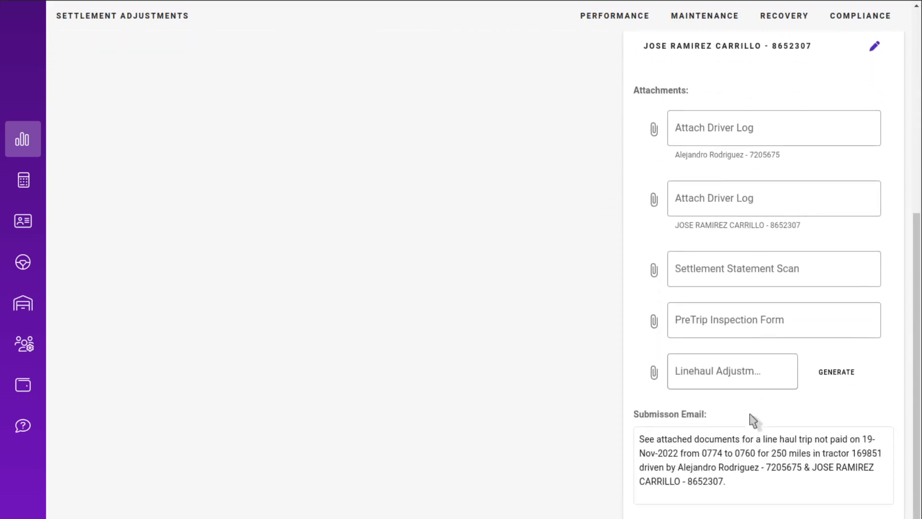
pyautogui.scroll(7, 751, 393)
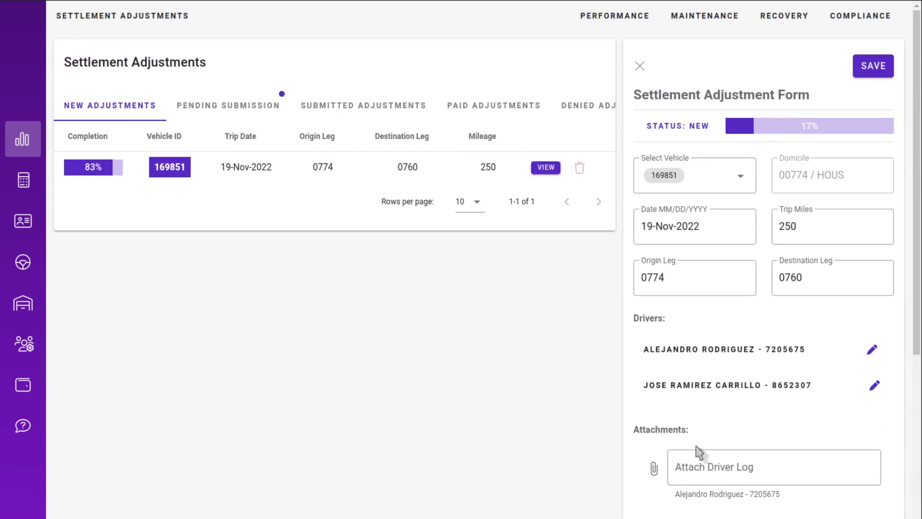
pyautogui.scroll(-4, 699, 456)
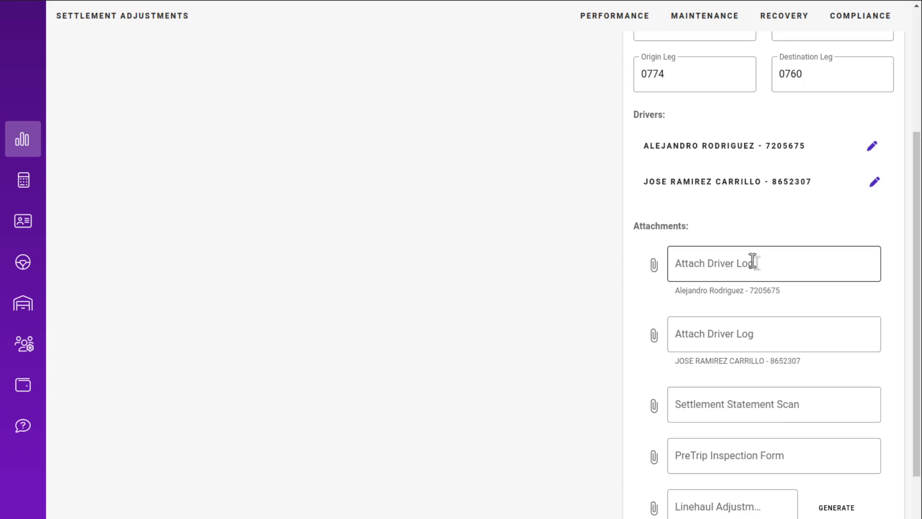
pyautogui.click(737, 412)
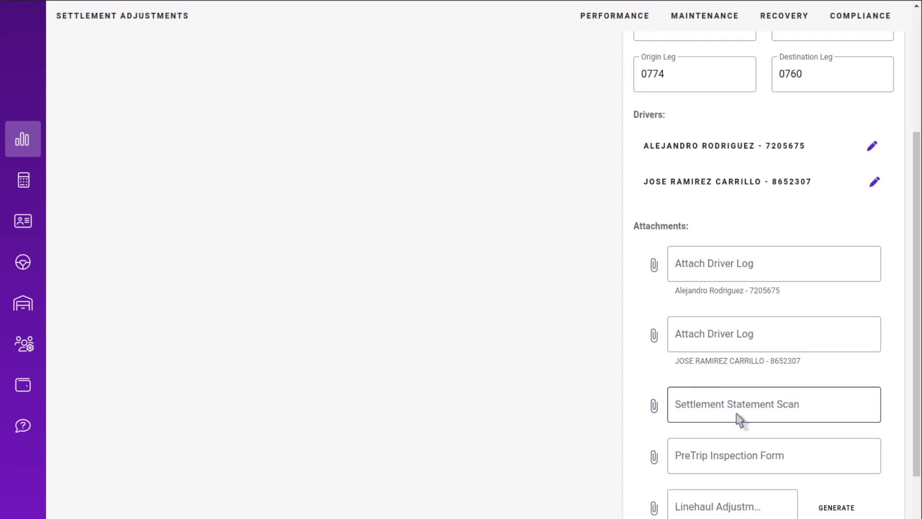
pyautogui.press('Escape')
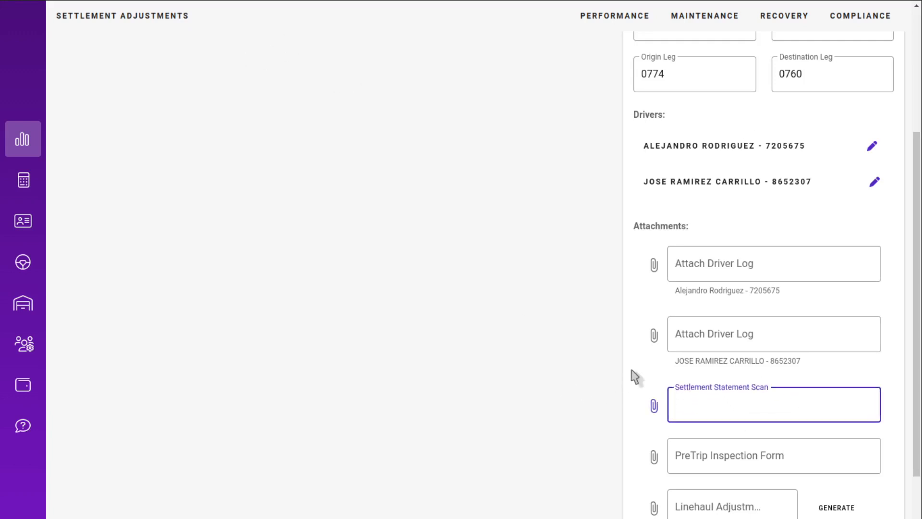
pyautogui.scroll(-2, 620, 398)
pyautogui.scroll(-3, 690, 466)
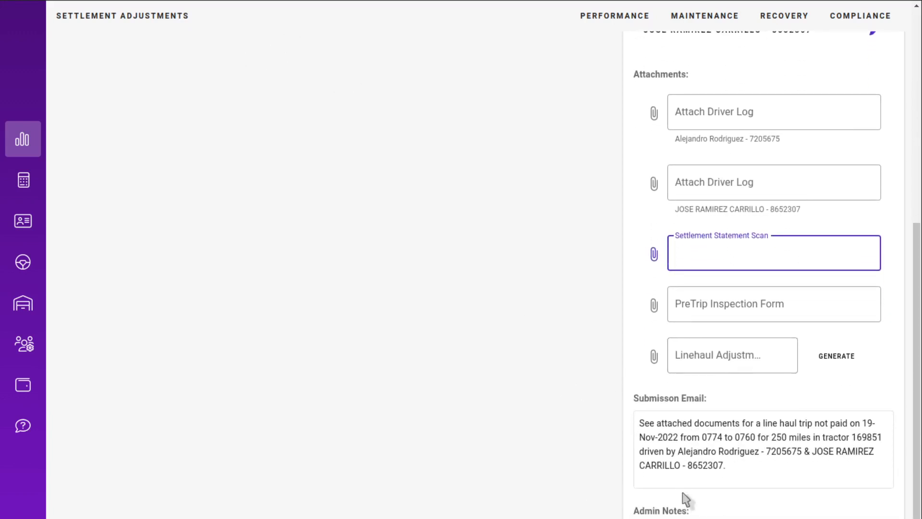
pyautogui.scroll(5, 700, 449)
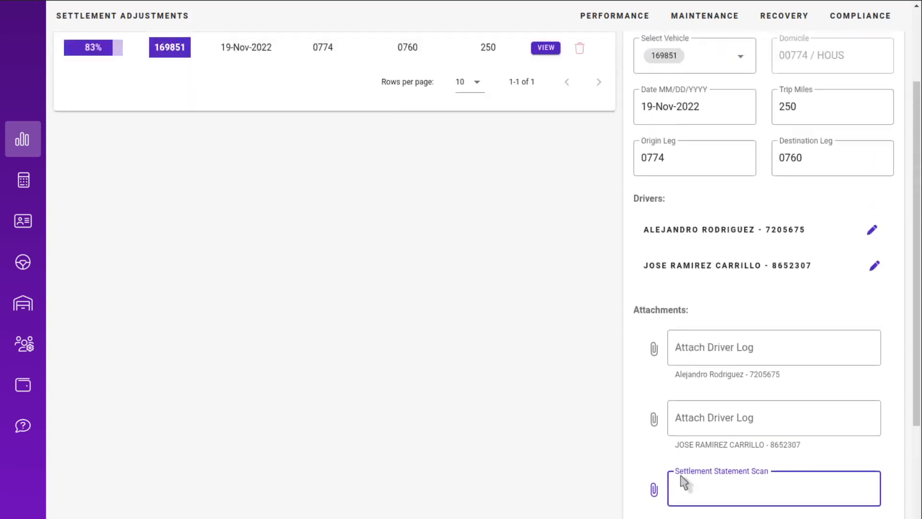
pyautogui.scroll(-2, 441, 436)
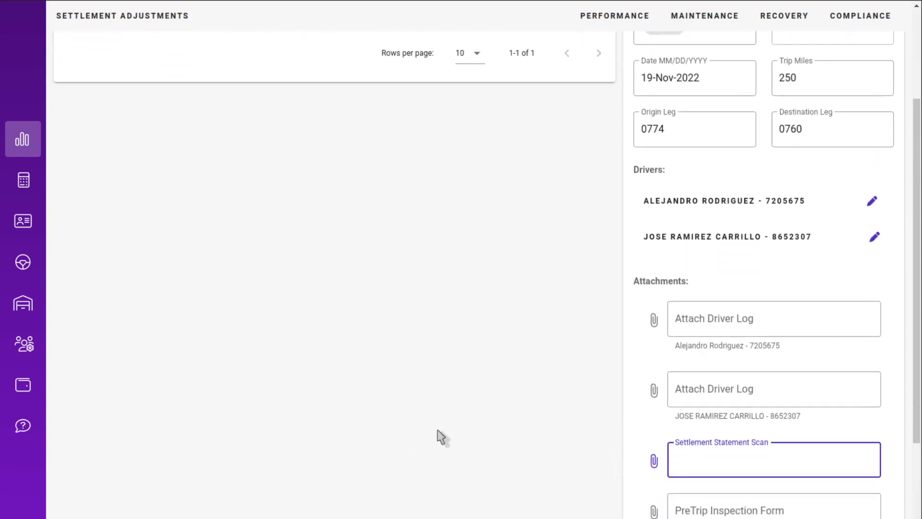
# Attach a driver log file for each of the two drivers in the adjustment form.
pyautogui.doubleClick(759, 346)
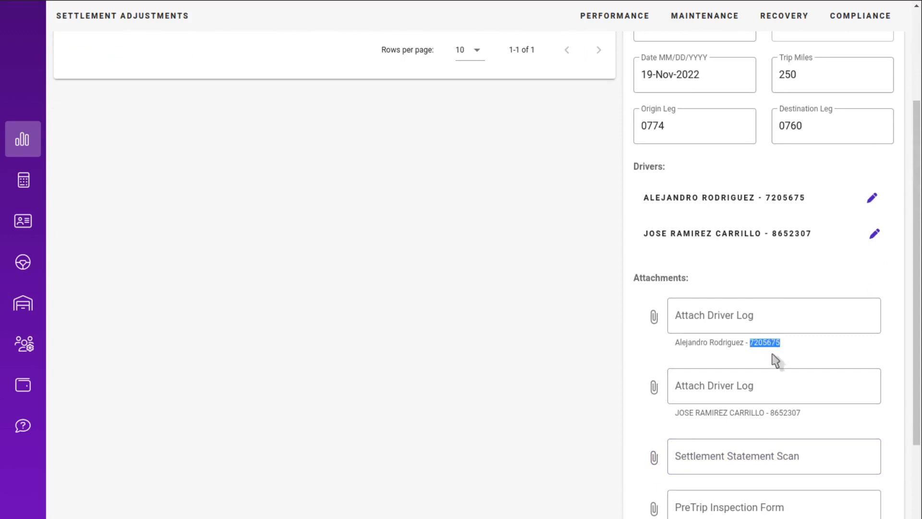
pyautogui.click(770, 314)
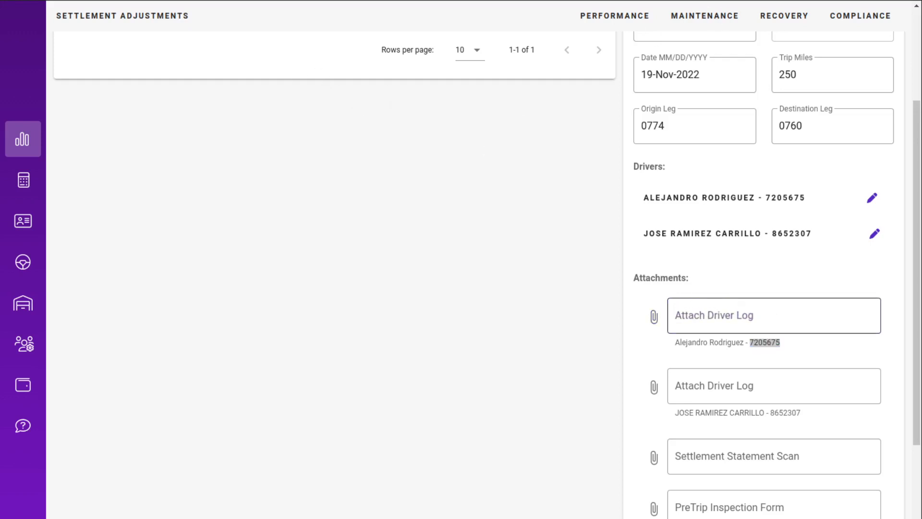
pyautogui.press('Return')
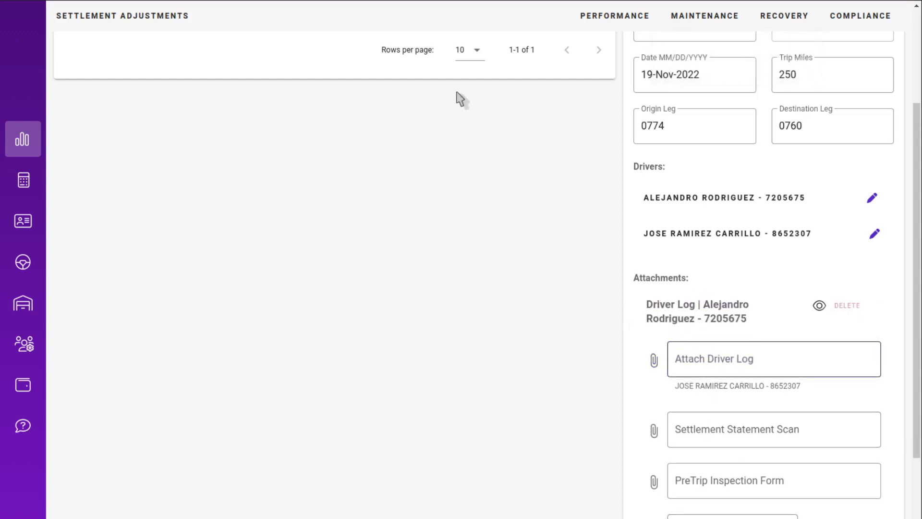
pyautogui.press('Return')
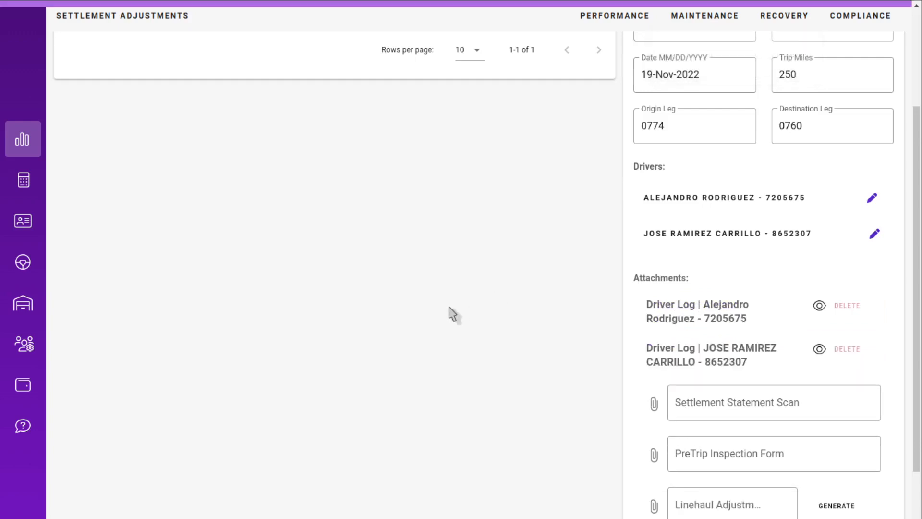
# View the first driver's attached log in the PDF viewer, read through it and close the viewer.
pyautogui.click(820, 307)
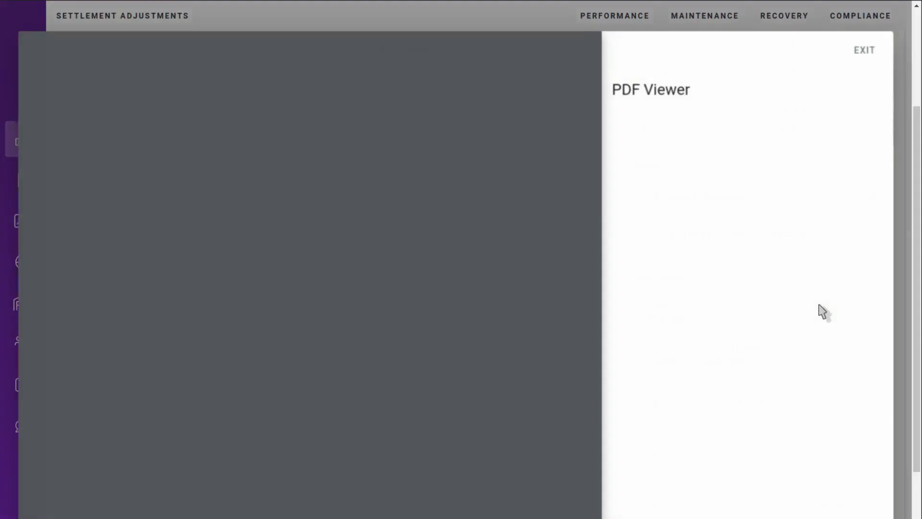
pyautogui.scroll(-4, 378, 211)
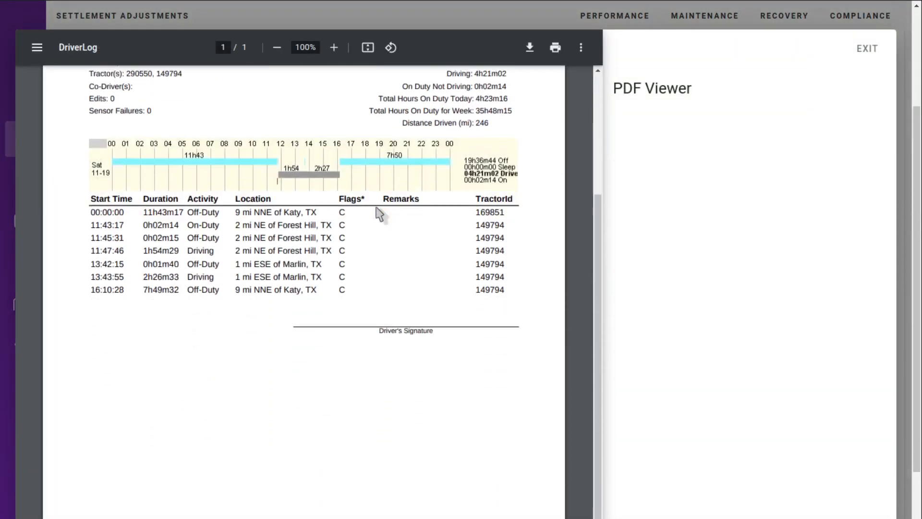
pyautogui.scroll(5, 326, 379)
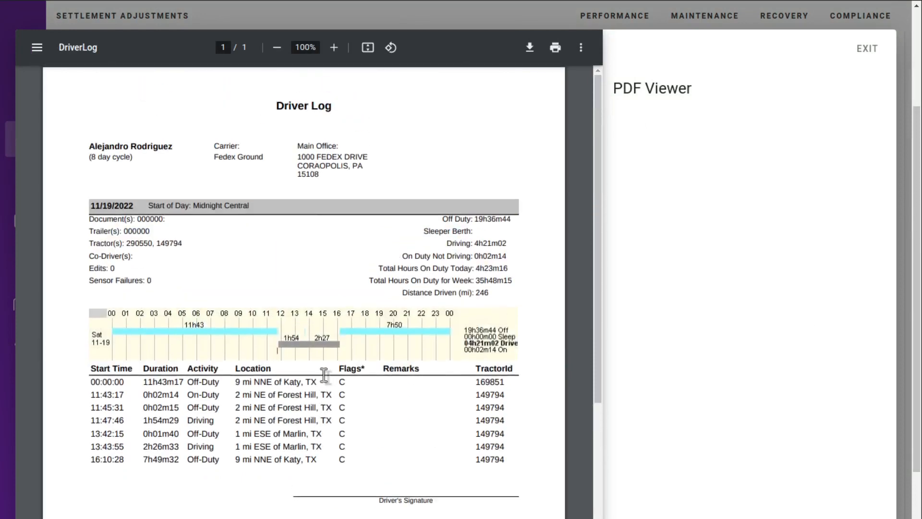
pyautogui.scroll(3, 326, 377)
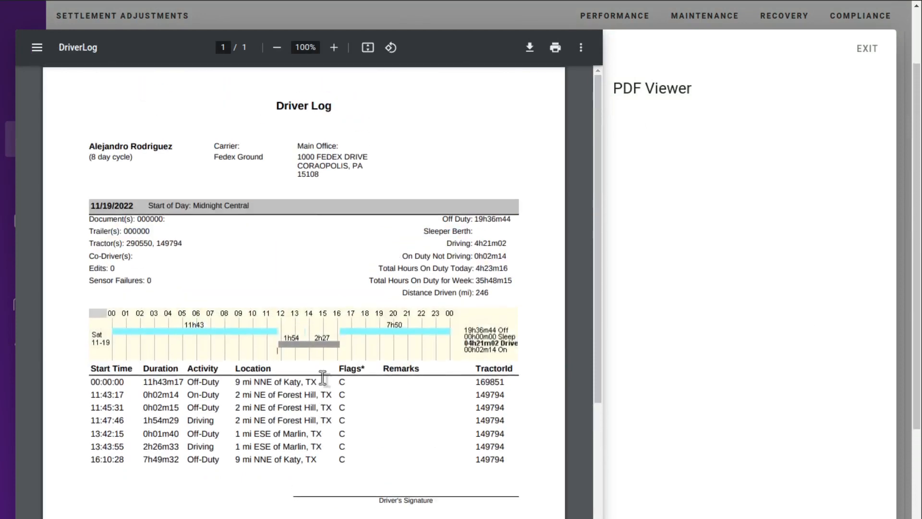
pyautogui.click(869, 51)
# Attach the settlement statement file as the Settlement Statement Scan.
pyautogui.scroll(-3, 708, 302)
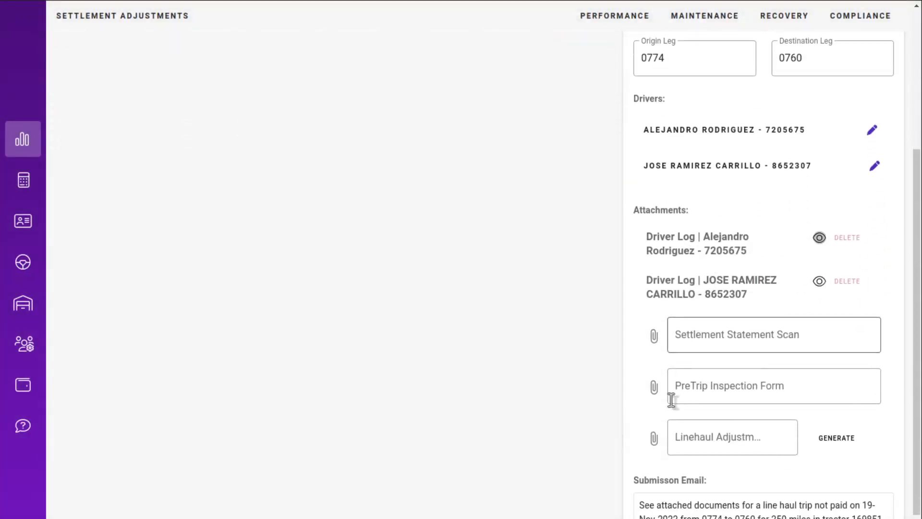
pyautogui.click(756, 345)
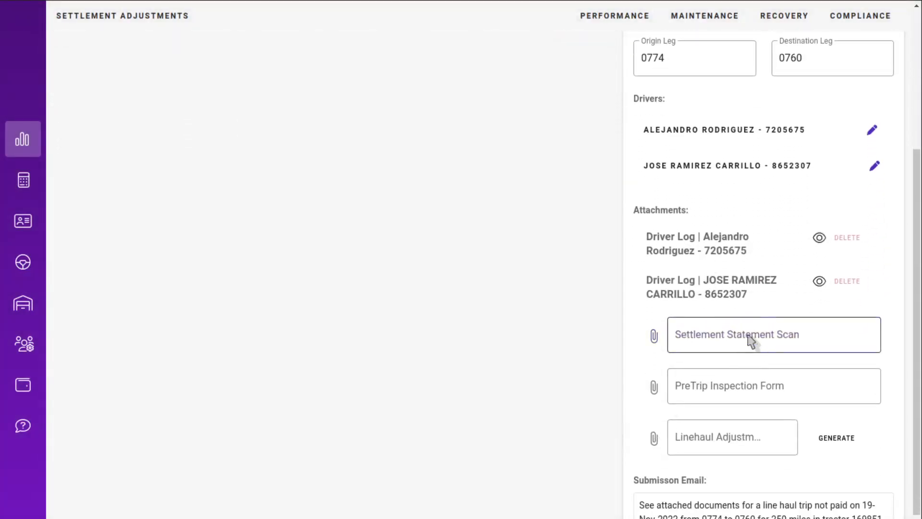
pyautogui.click(880, 6)
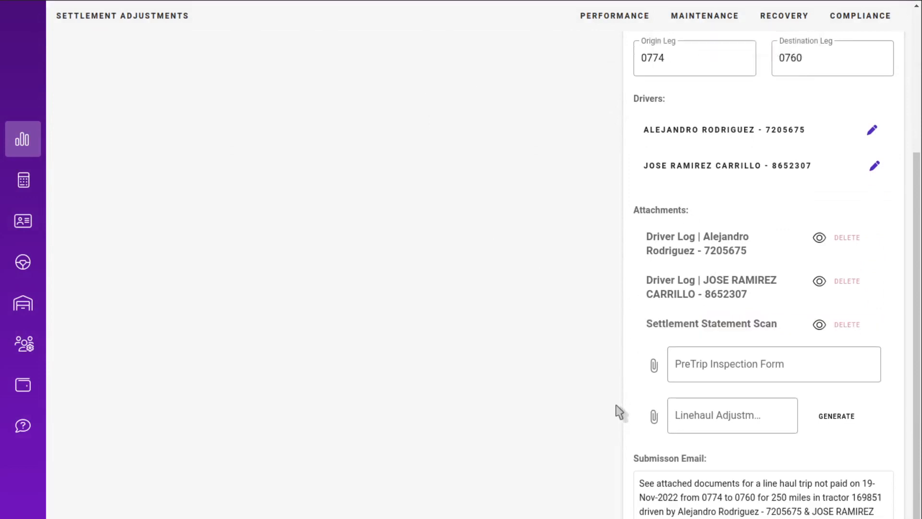
# View the attached Settlement Statement Scan, check its linehaul trips and page number, and exit the viewer.
pyautogui.scroll(2, 643, 421)
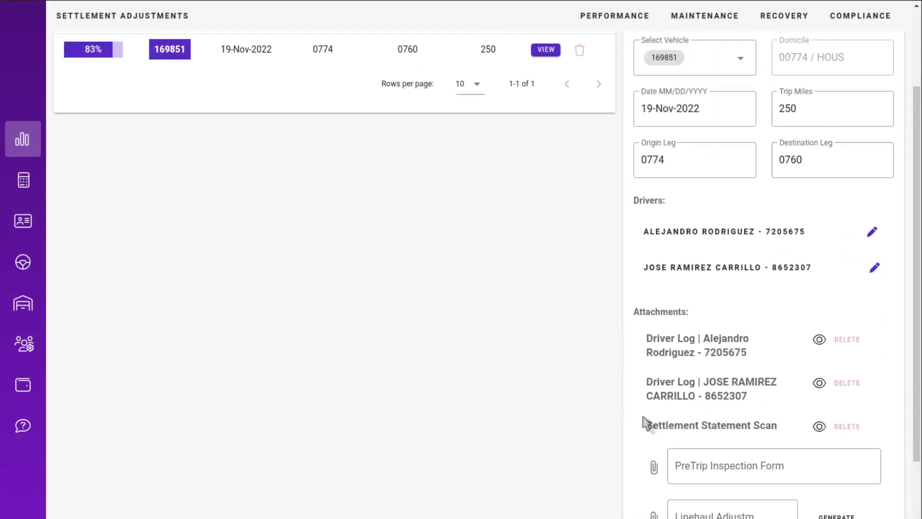
pyautogui.click(818, 426)
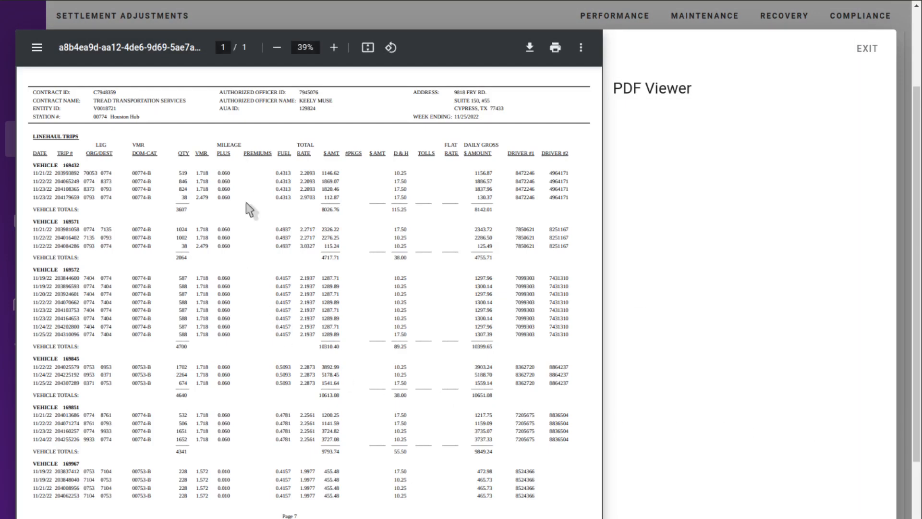
pyautogui.scroll(-3, 247, 209)
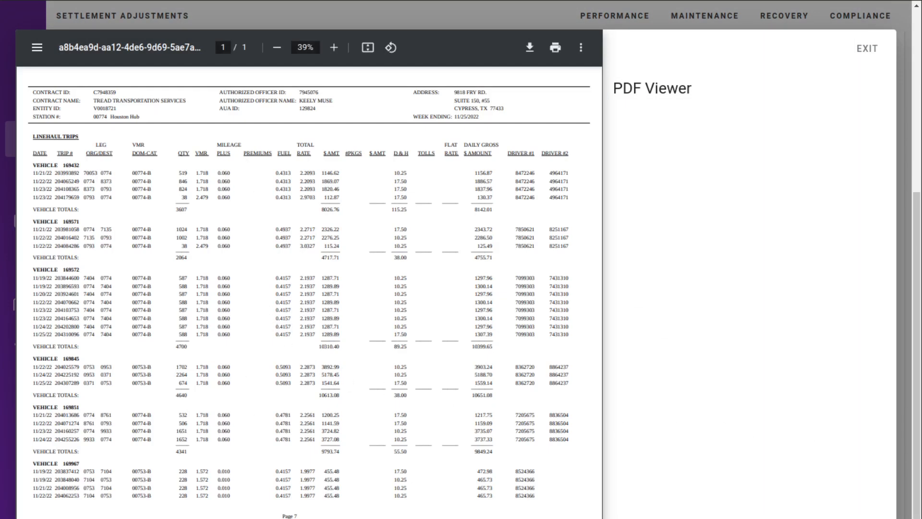
pyautogui.moveTo(281, 515); pyautogui.dragTo(307, 514)
pyautogui.click(870, 48)
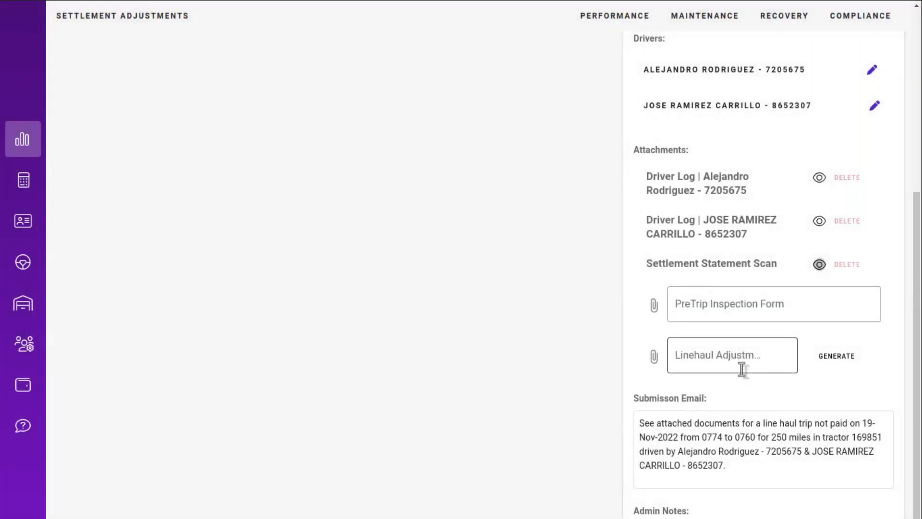
# Generate the Line Haul Adjustment Form attachment and review the resulting PDF in the viewer.
pyautogui.click(847, 363)
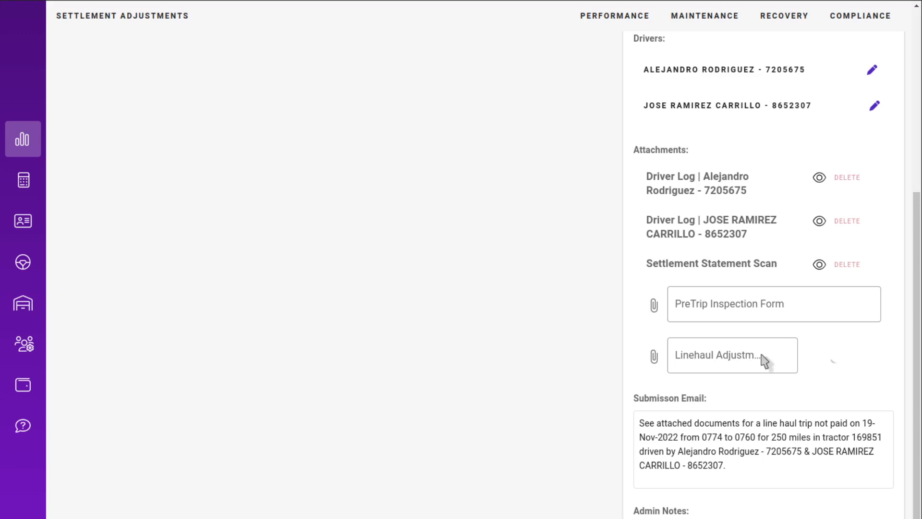
pyautogui.scroll(6, 797, 368)
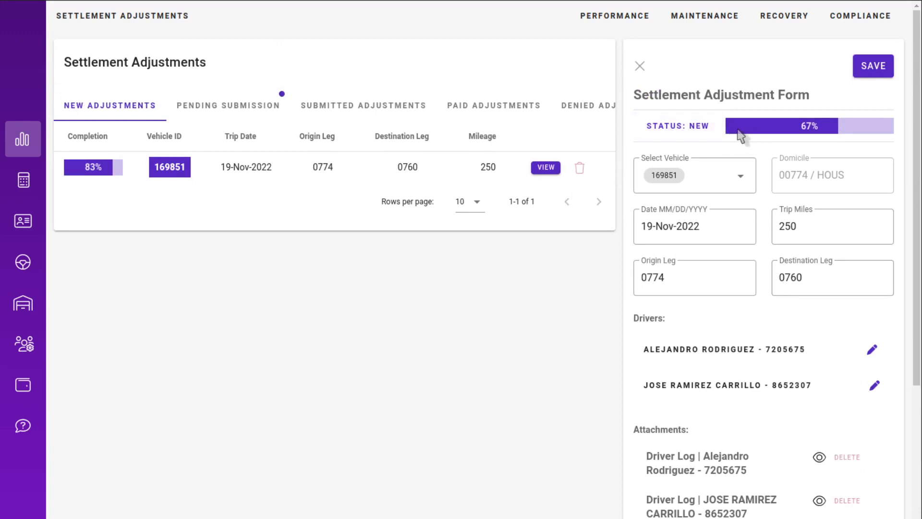
pyautogui.scroll(-6, 800, 256)
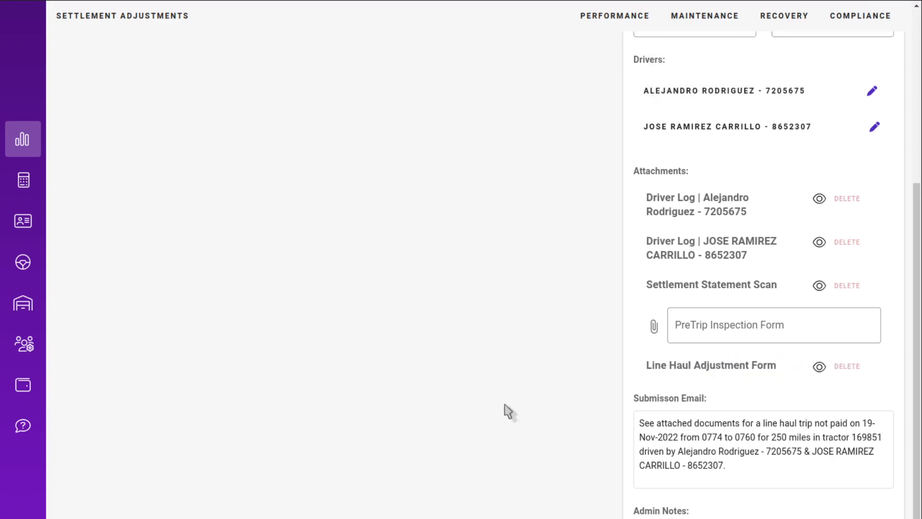
pyautogui.click(819, 367)
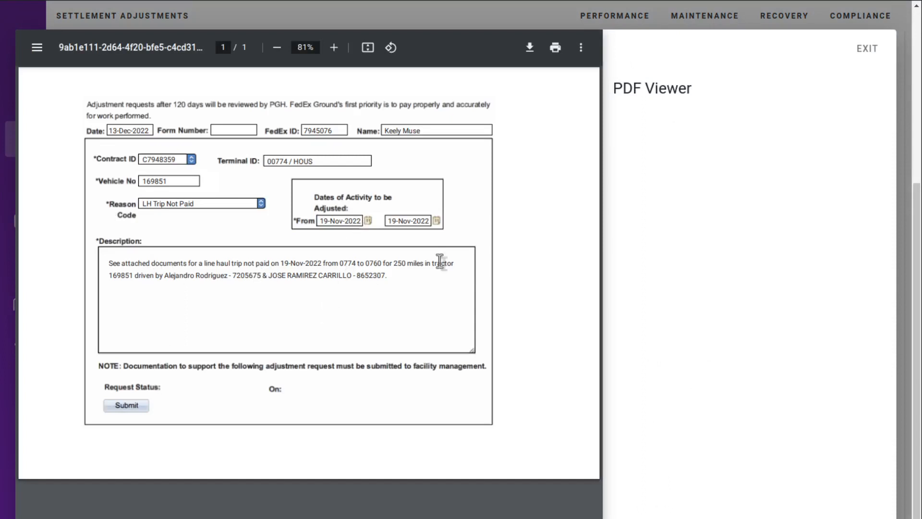
pyautogui.click(867, 47)
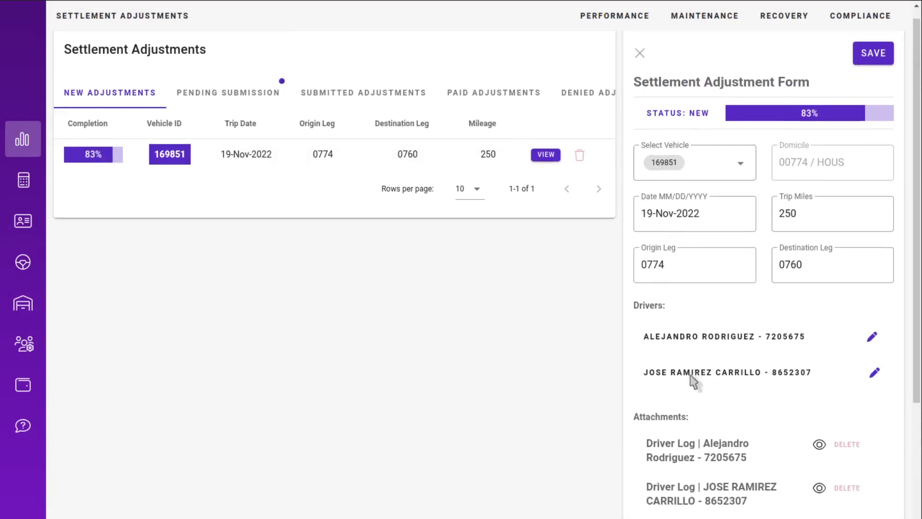
# Set the status of the 19-Nov-2022 adjustment for vehicle 169851 to Pending, save it and close the form.
pyautogui.scroll(-3, 677, 151)
pyautogui.scroll(3, 707, 240)
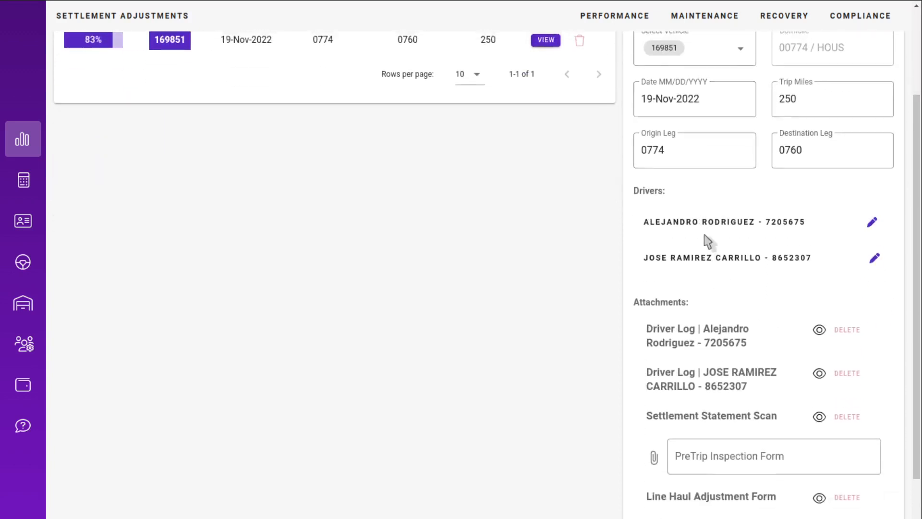
pyautogui.click(688, 115)
pyautogui.click(701, 139)
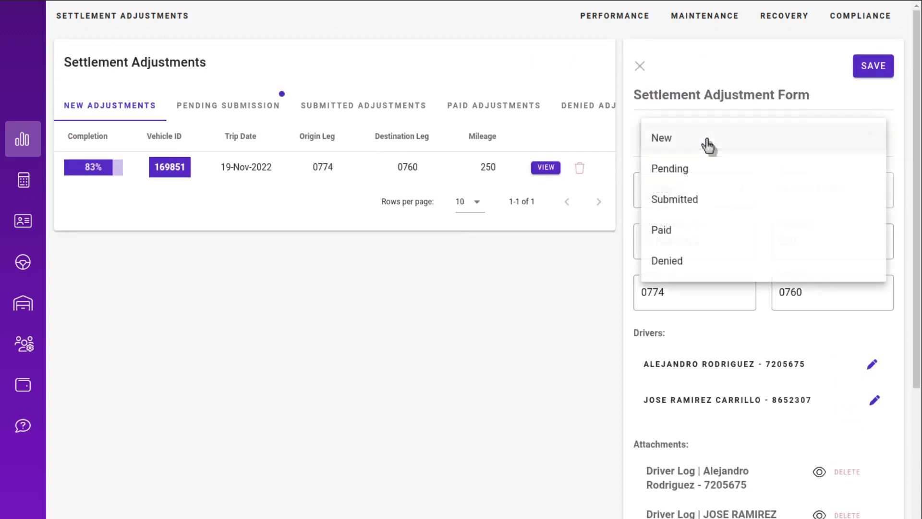
pyautogui.click(709, 177)
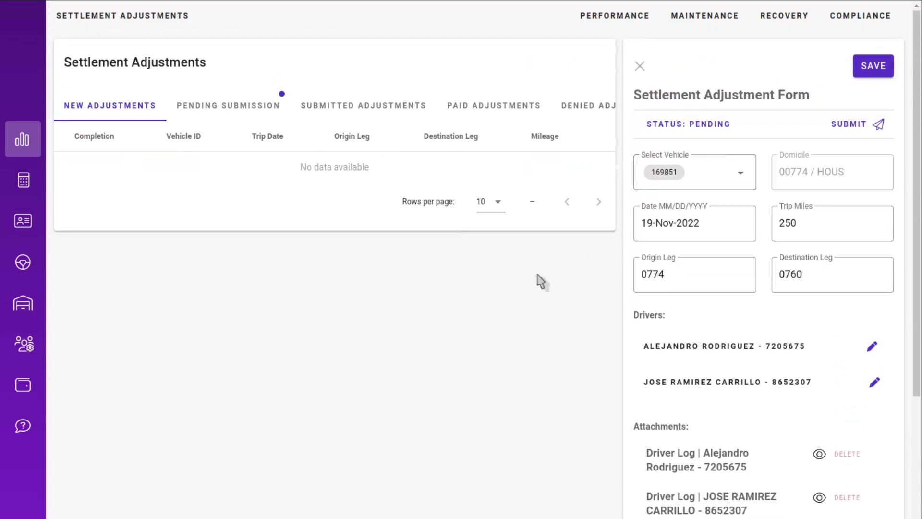
pyautogui.click(872, 62)
pyautogui.click(639, 67)
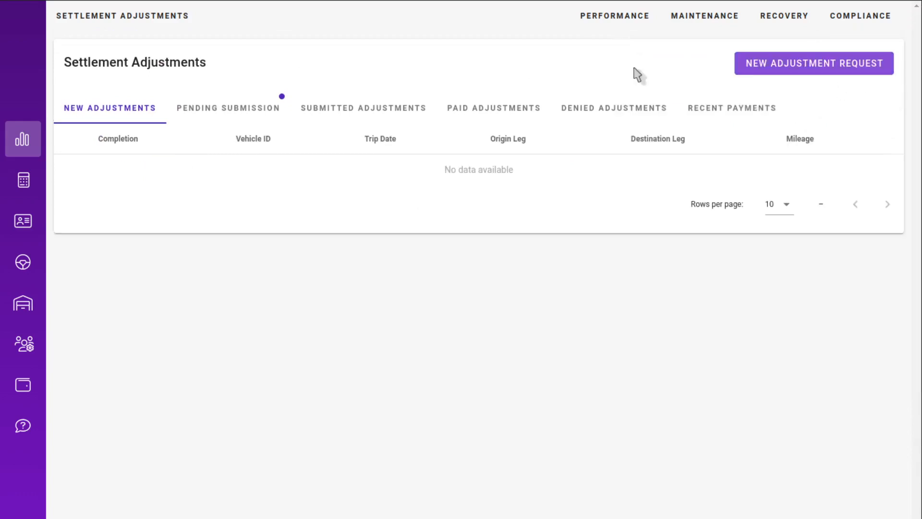
# View the pending 22-Nov-2022 adjustment for vehicle 169851 and examine its form and submission option.
pyautogui.click(243, 103)
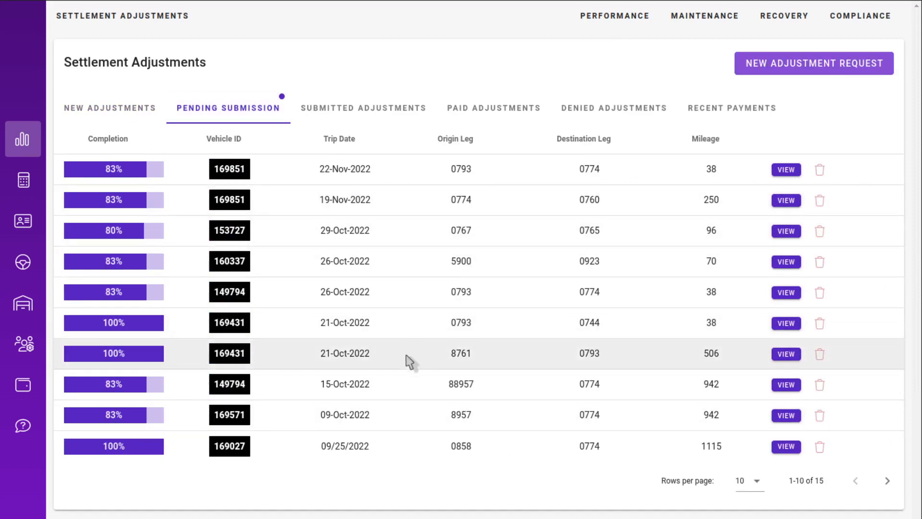
pyautogui.click(795, 172)
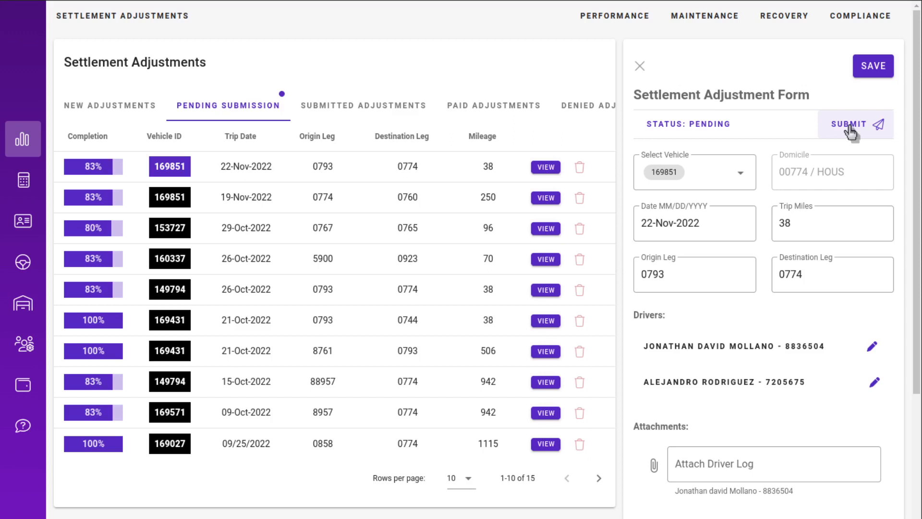
# View the contacts of the South Dallas domicile in Domicile Management and examine its adjustments contact.
pyautogui.click(21, 310)
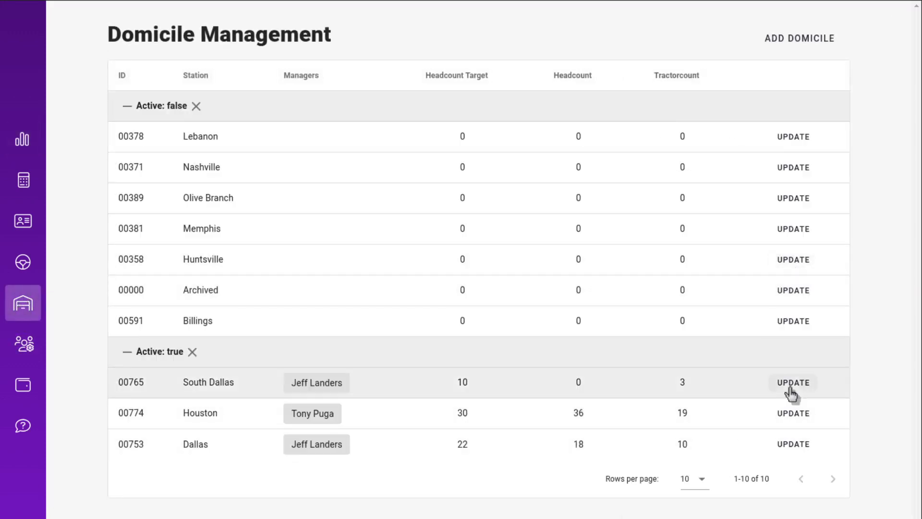
pyautogui.click(791, 387)
pyautogui.click(417, 251)
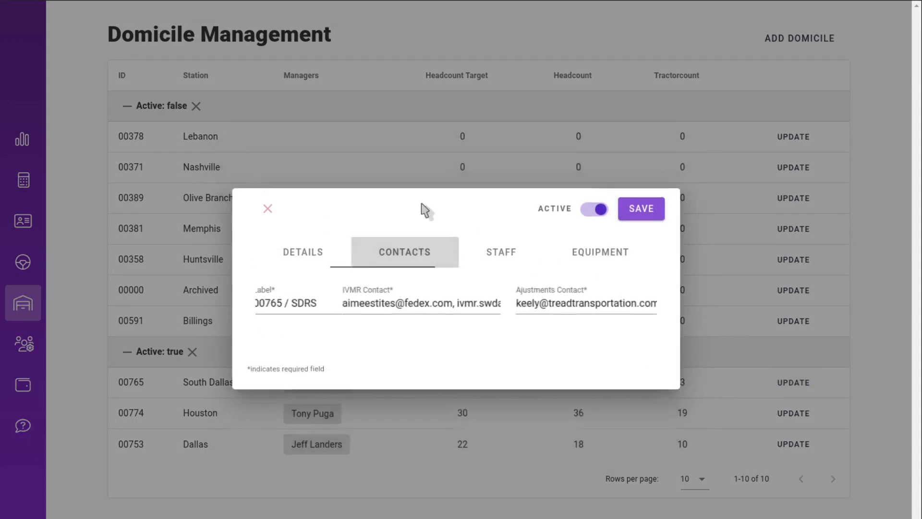
pyautogui.moveTo(433, 317); pyautogui.dragTo(588, 319)
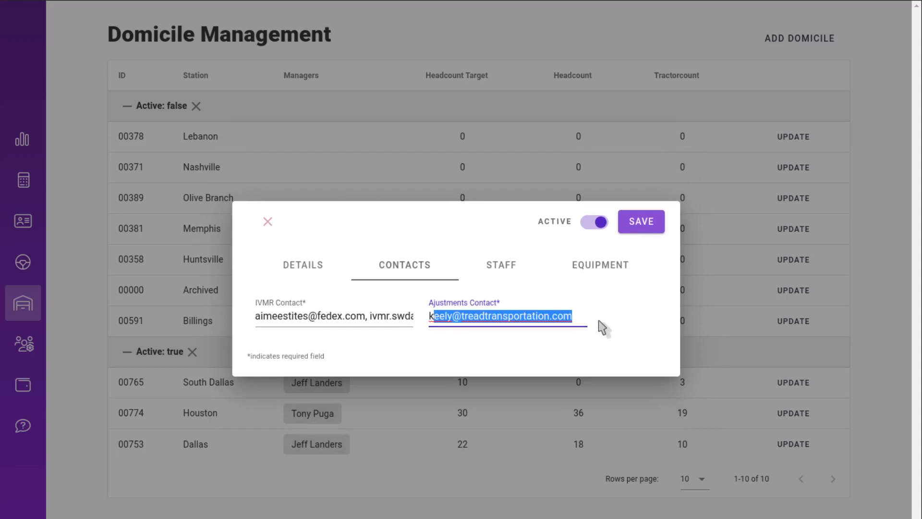
pyautogui.click(480, 321)
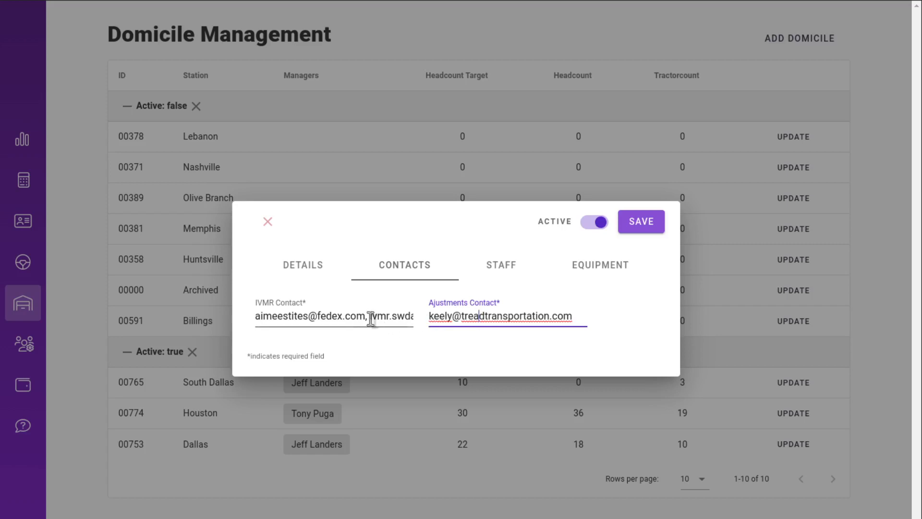
# Try adding the first IVMR contact e-mail ahead of the existing South Dallas adjustments contact, and close the dialog without saving.
pyautogui.moveTo(371, 318); pyautogui.dragTo(206, 321)
pyautogui.hotkey('ctrl', 'c')
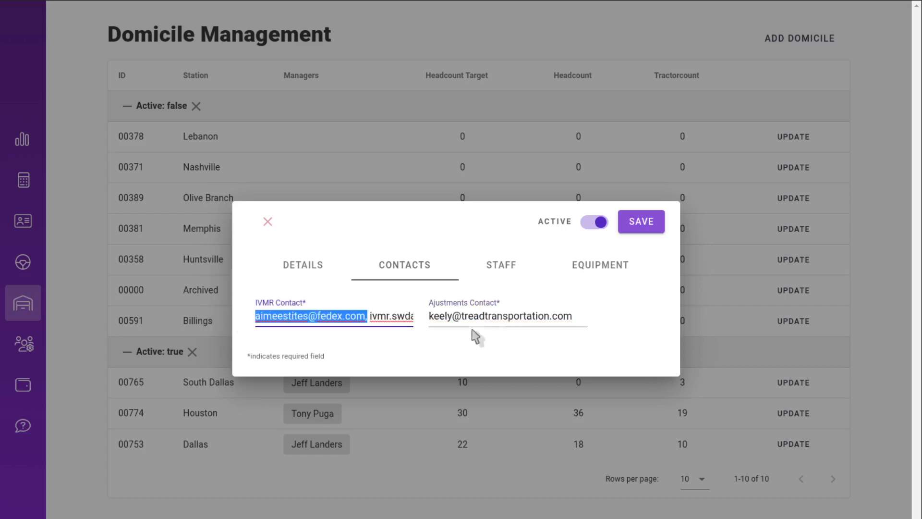
pyautogui.click(429, 321)
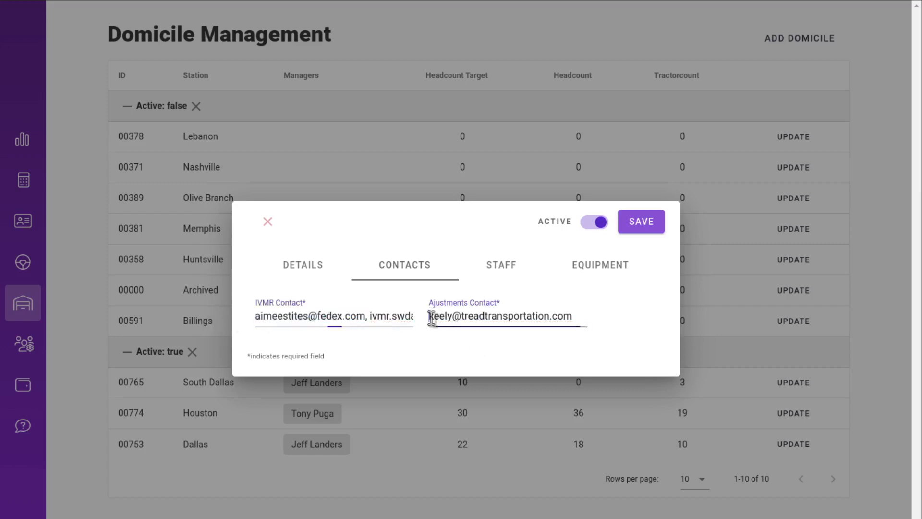
pyautogui.hotkey('ctrl', 'v')
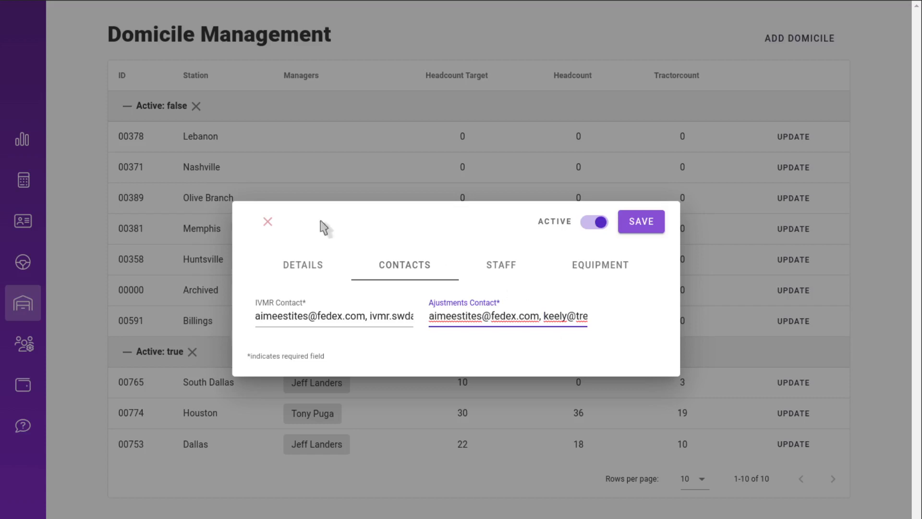
pyautogui.click(267, 222)
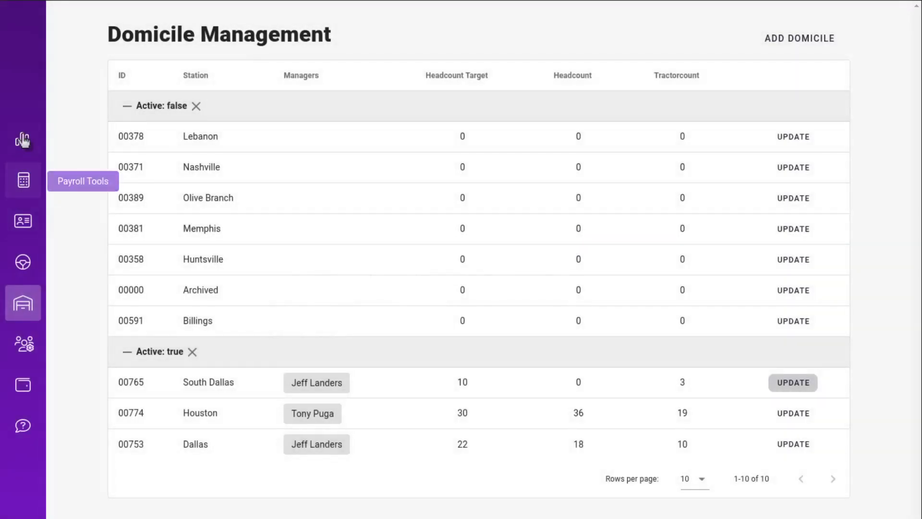
# Return to Settlement Adjustments and list the match candidates for the 11-MAY-2022 recent payment of vehicle 153727.
pyautogui.click(21, 144)
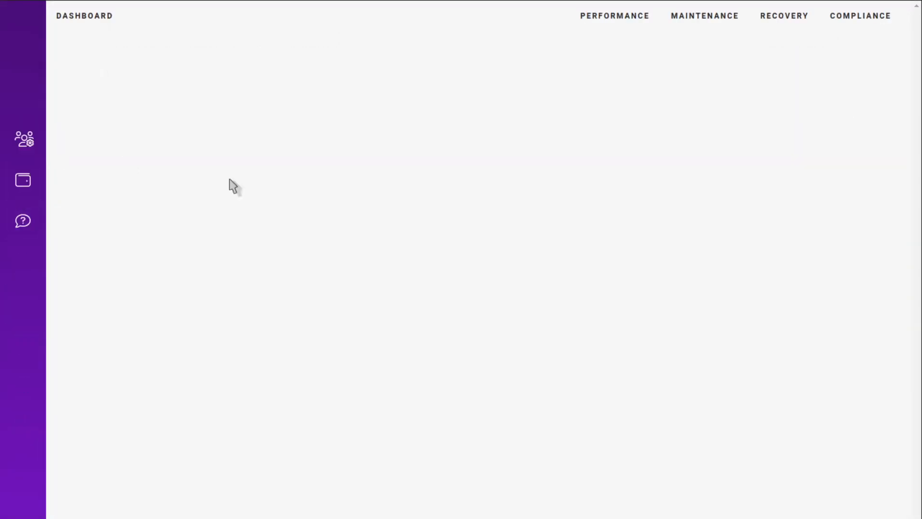
pyautogui.click(807, 18)
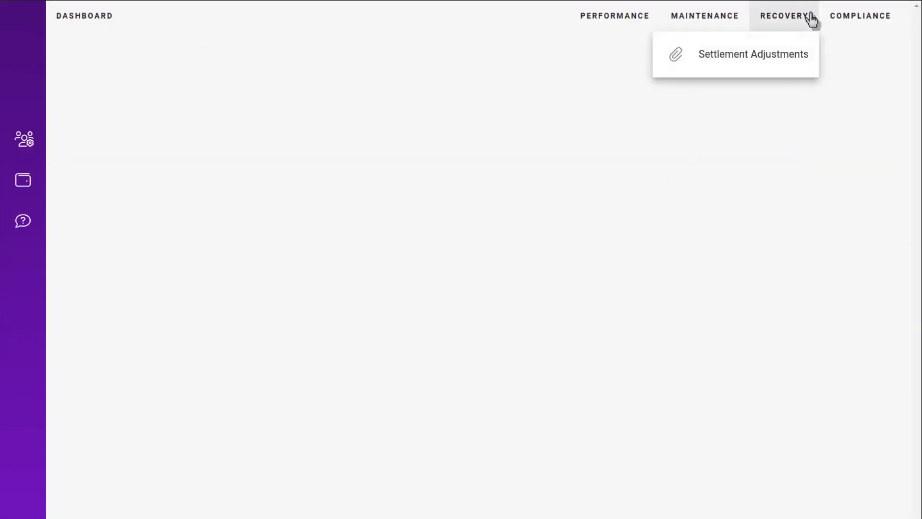
pyautogui.click(734, 65)
pyautogui.click(692, 113)
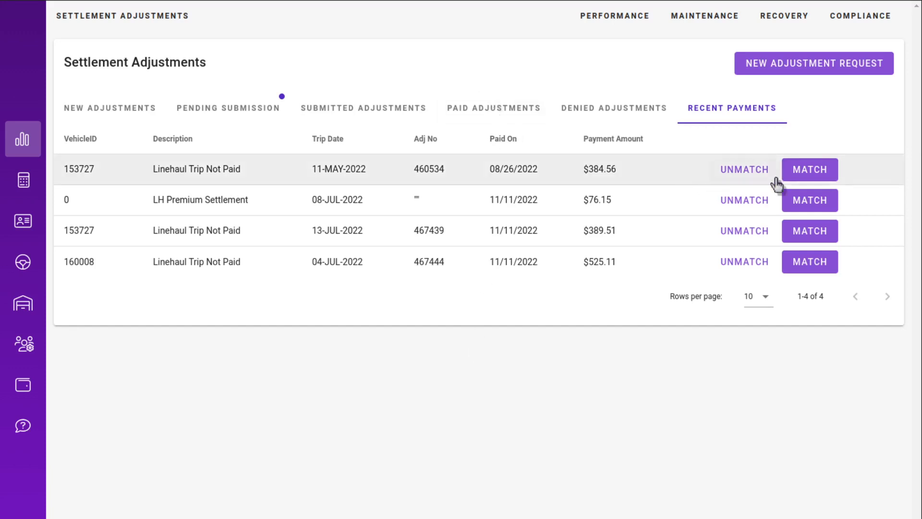
pyautogui.click(830, 177)
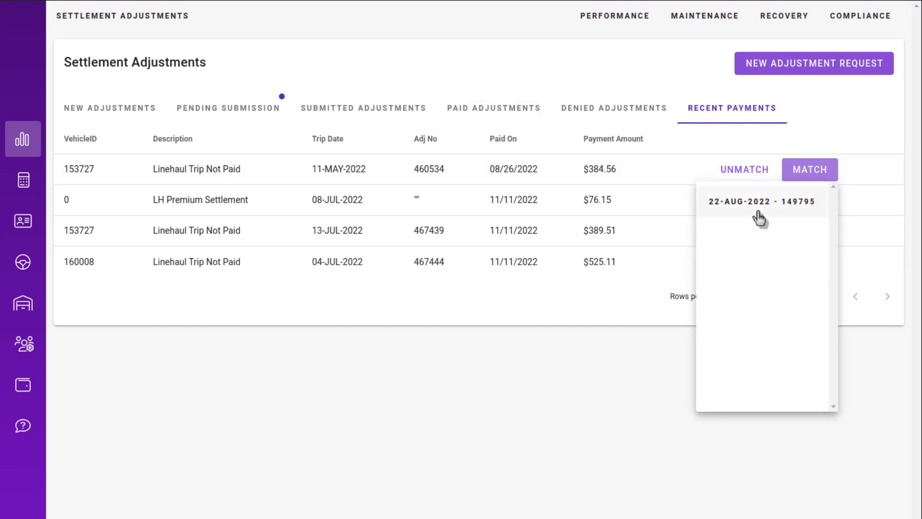
# Compare the Paid Adjustments, Submitted Adjustments and Recent Payments lists to check the adjustment available for matching.
pyautogui.click(530, 113)
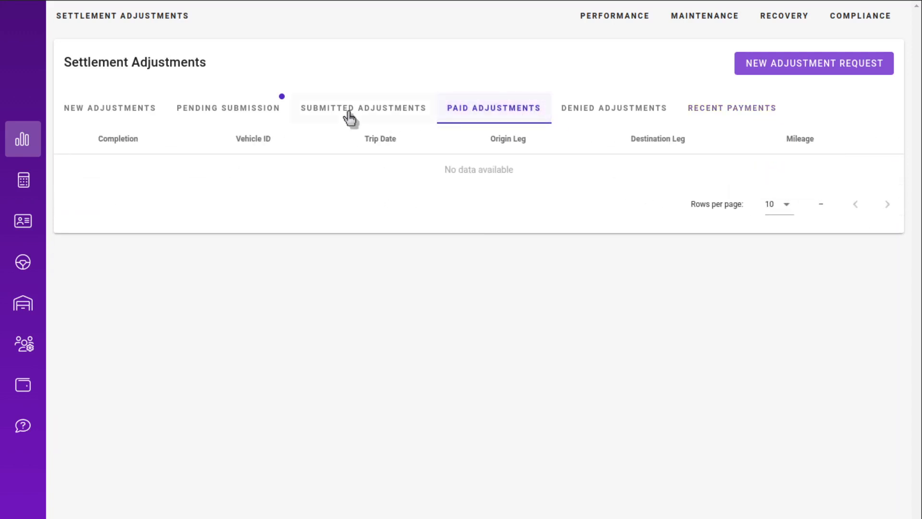
pyautogui.click(390, 119)
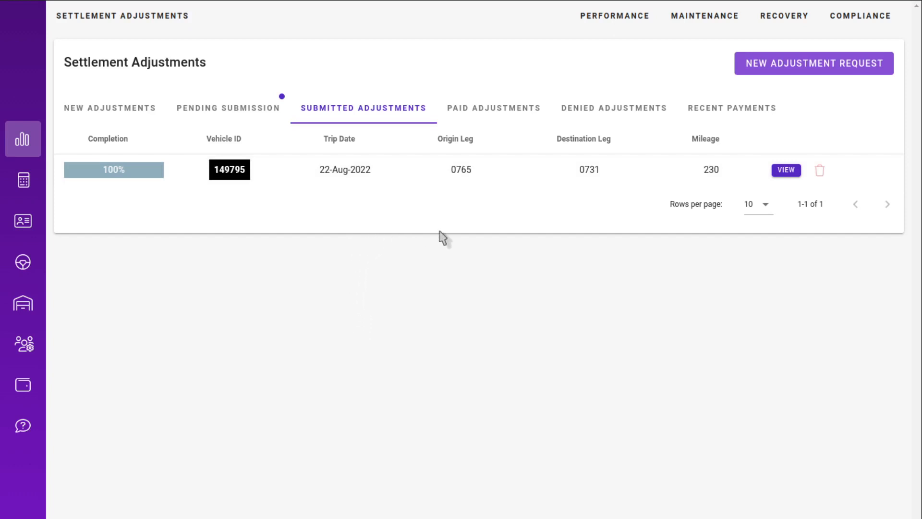
pyautogui.click(744, 115)
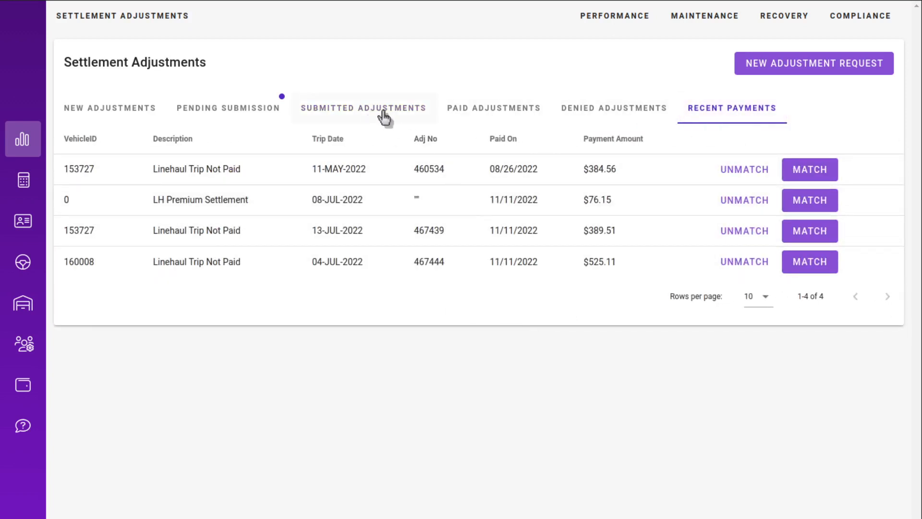
pyautogui.click(490, 111)
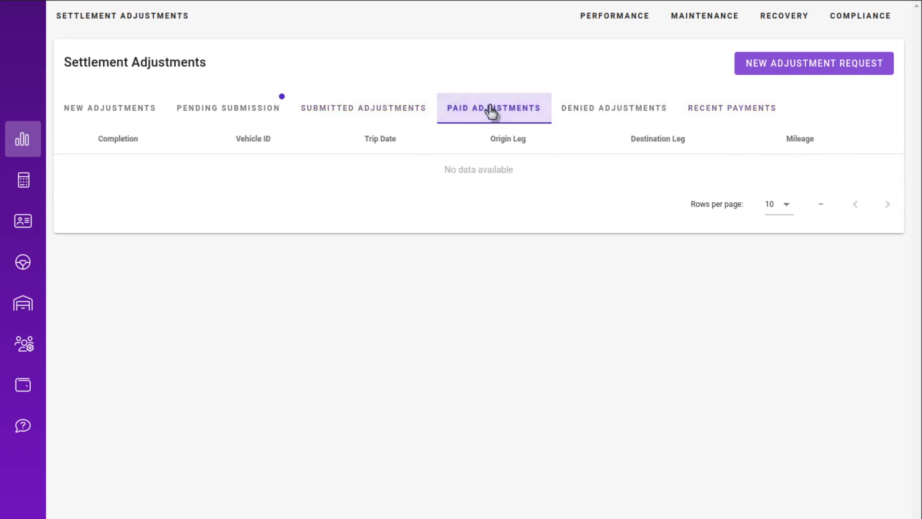
pyautogui.click(404, 108)
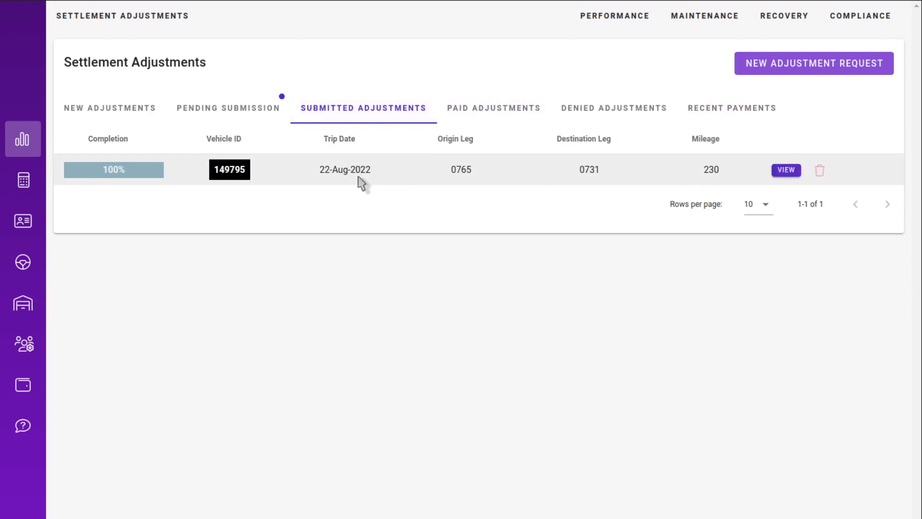
# Match the 11-MAY-2022 recent payment with the 22-AUG-2022 adjustment for vehicle 149795, and check the submitted and paid lists.
pyautogui.click(747, 118)
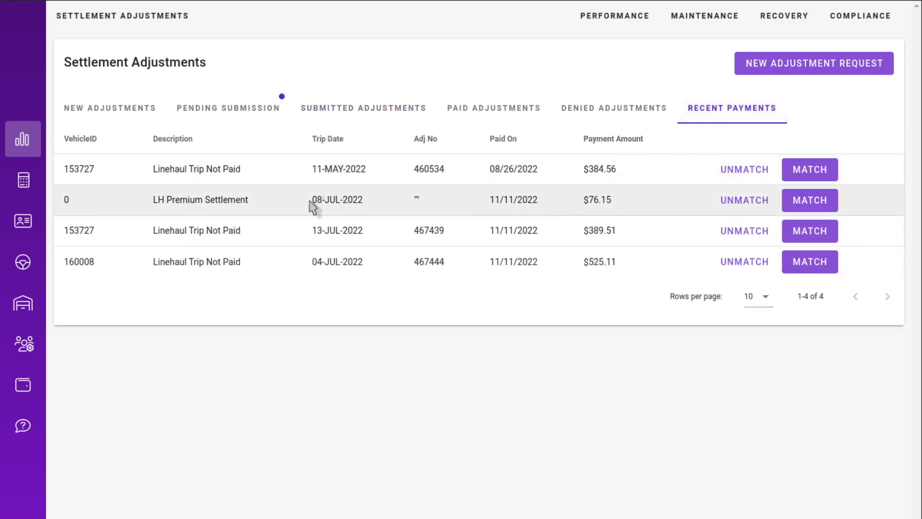
pyautogui.click(828, 176)
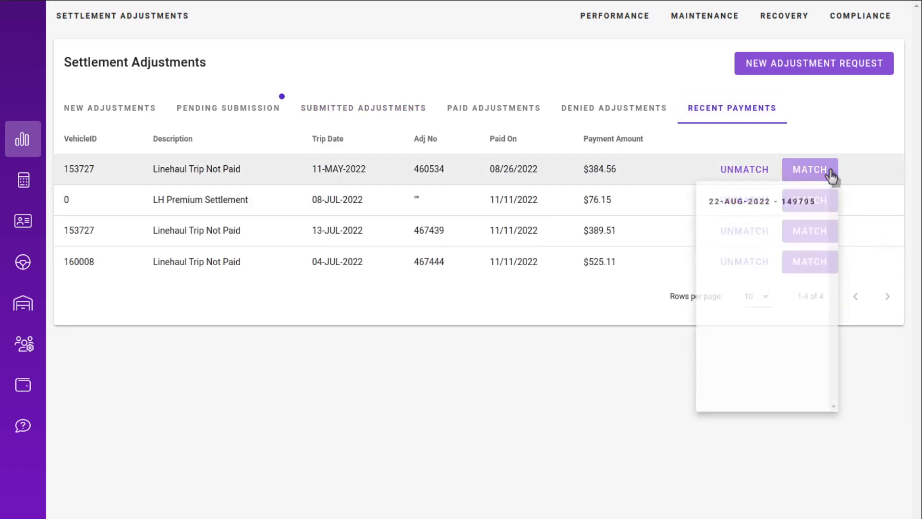
pyautogui.click(730, 210)
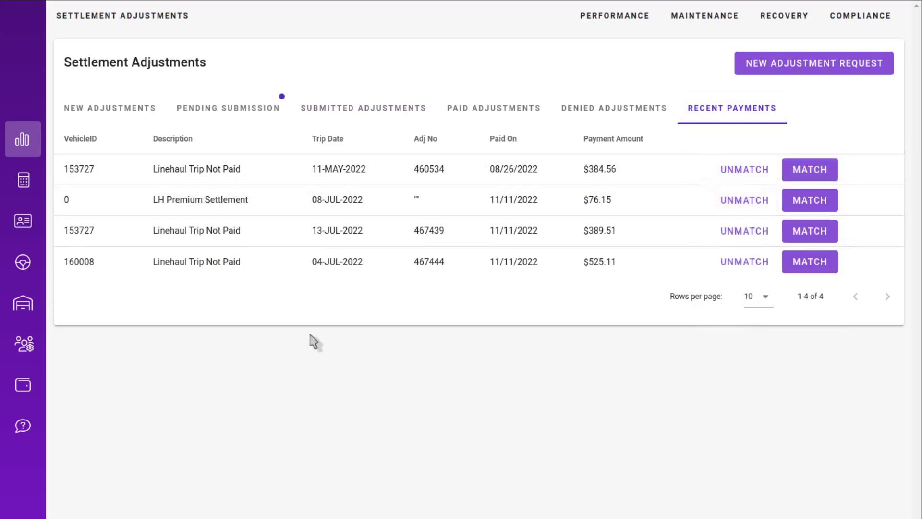
pyautogui.click(388, 113)
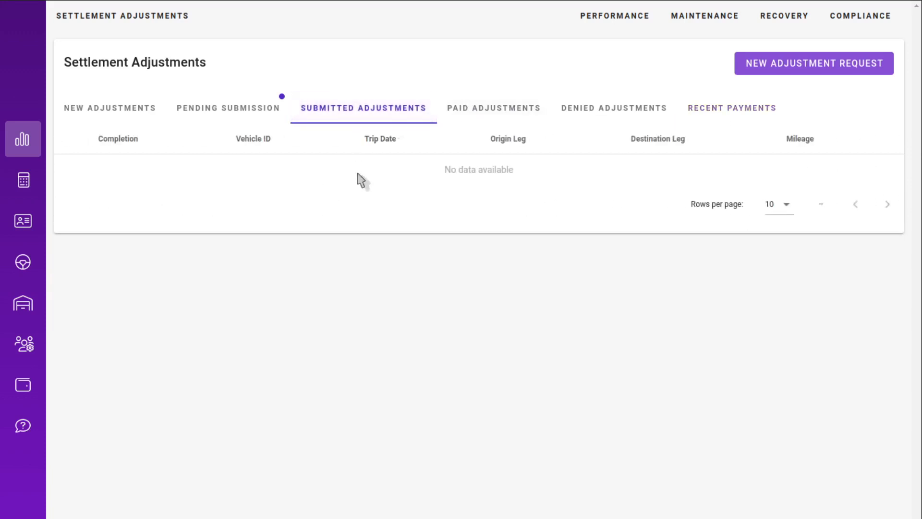
pyautogui.click(506, 114)
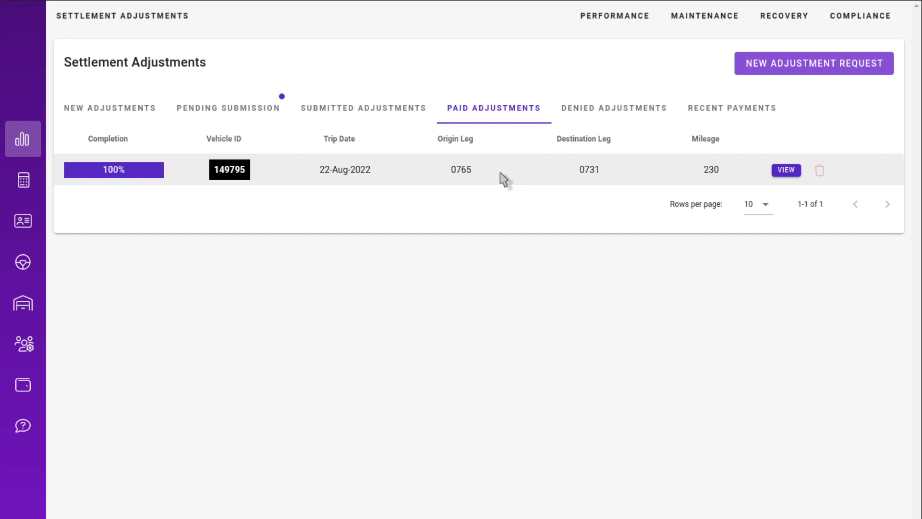
# Unmatch the 22-AUG-2022 adjustment for vehicle 149795 from the 11-MAY-2022 recent payment.
pyautogui.click(698, 109)
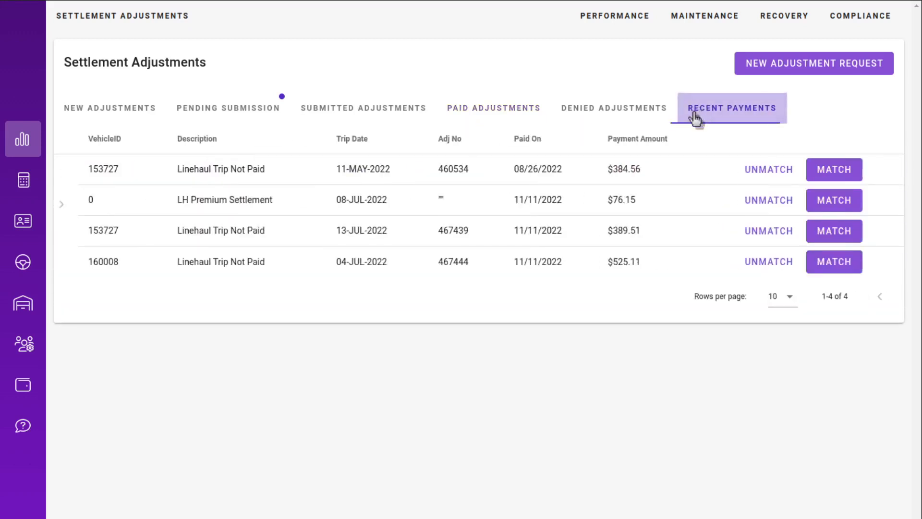
pyautogui.click(742, 173)
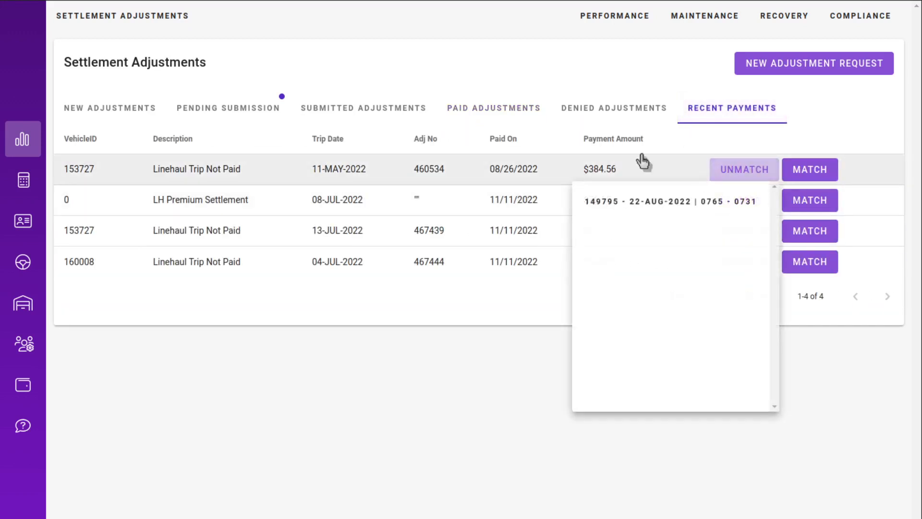
pyautogui.click(614, 205)
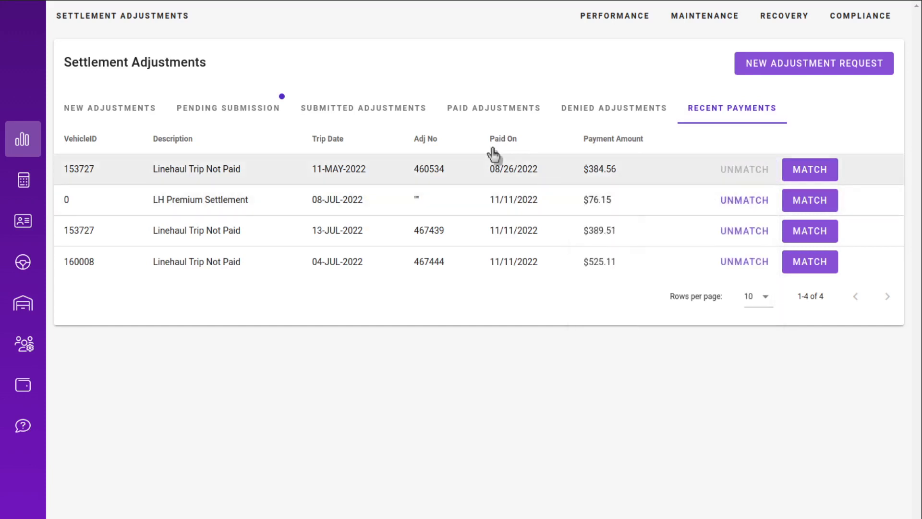
# Review the Submitted Adjustments, New Adjustments and Pending Submission lists.
pyautogui.click(358, 113)
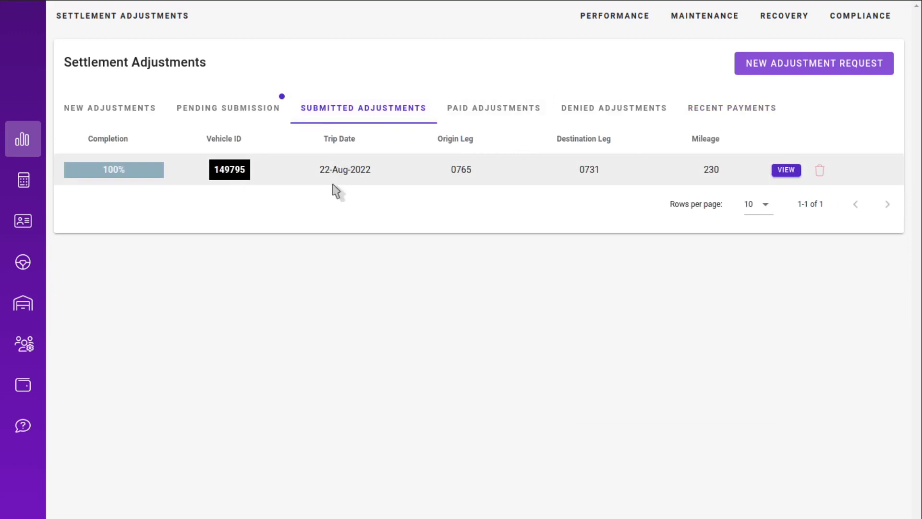
pyautogui.click(94, 109)
pyautogui.click(228, 108)
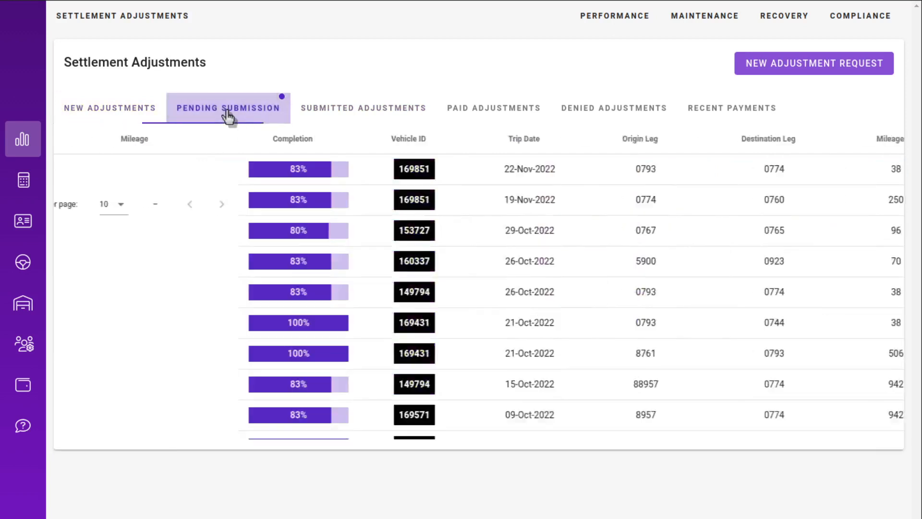